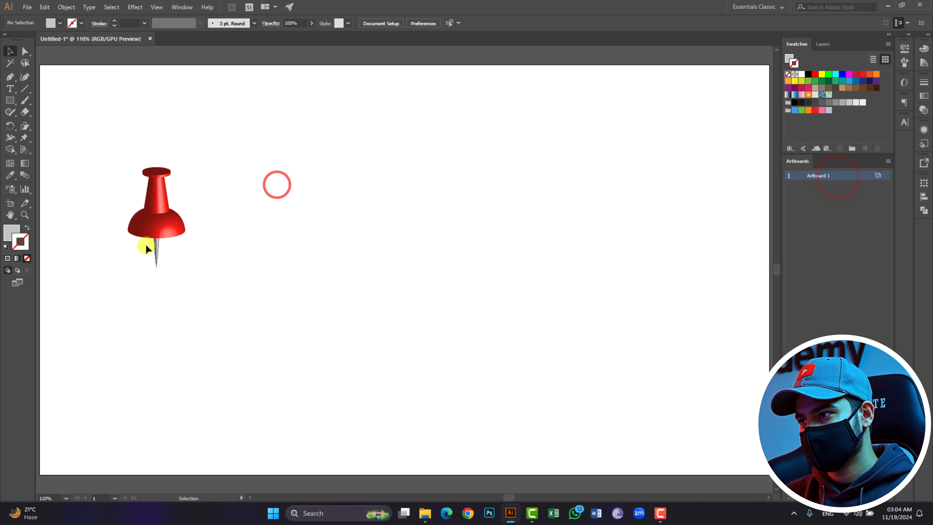
# - Enlarge the reference pushpin image on the artboard
pyautogui.click(147, 237)
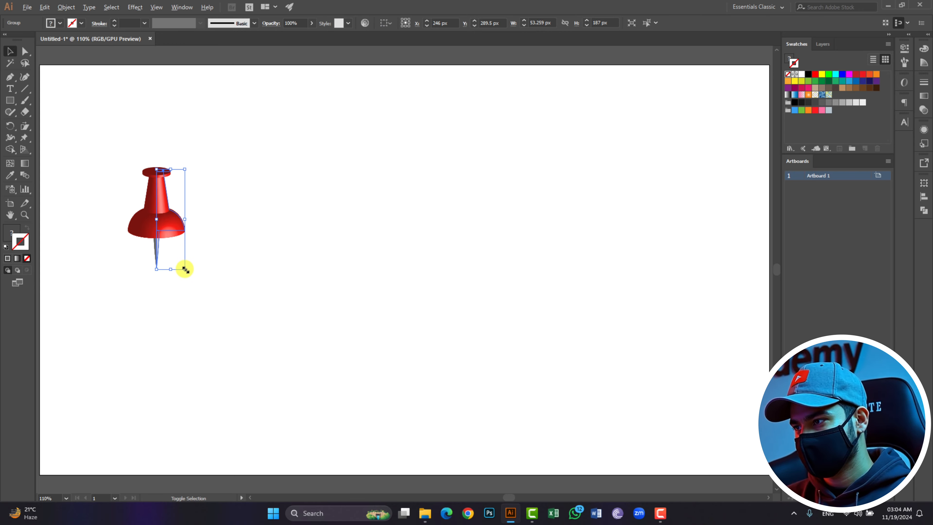
pyautogui.moveTo(184, 270); pyautogui.dragTo(263, 292)
pyautogui.click(263, 290)
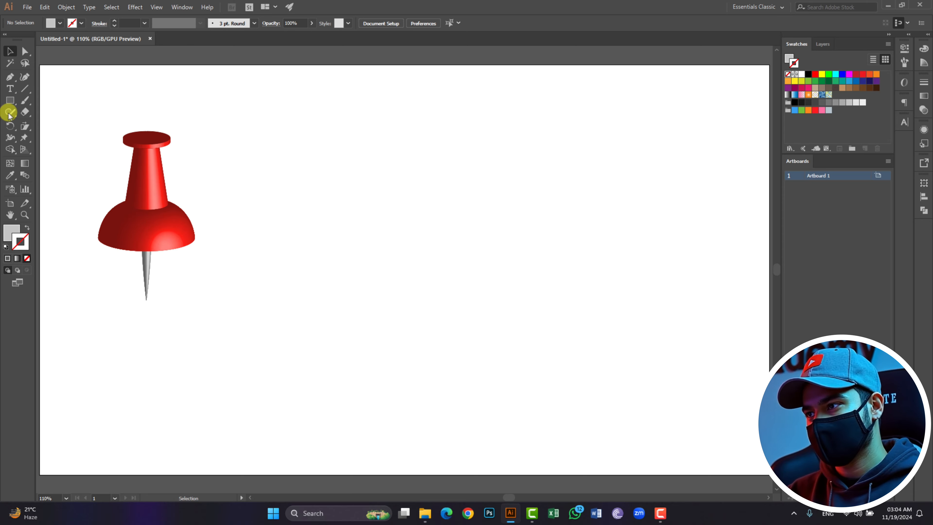
# - Draw the pushpin head's half-profile with the Pen tool: a vertical edge about 214 px tall, tapered side and curved base
pyautogui.click(9, 76)
pyautogui.click(399, 142)
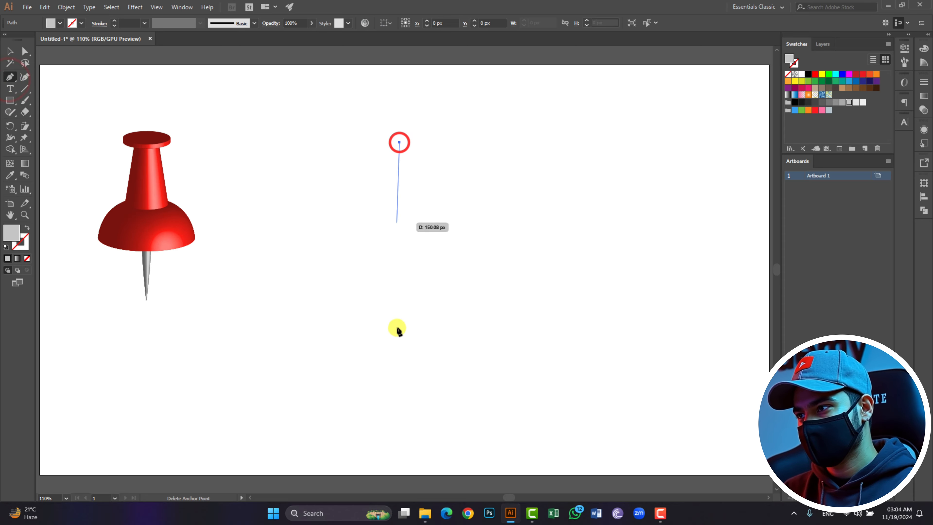
pyautogui.click(399, 257)
pyautogui.click(449, 257)
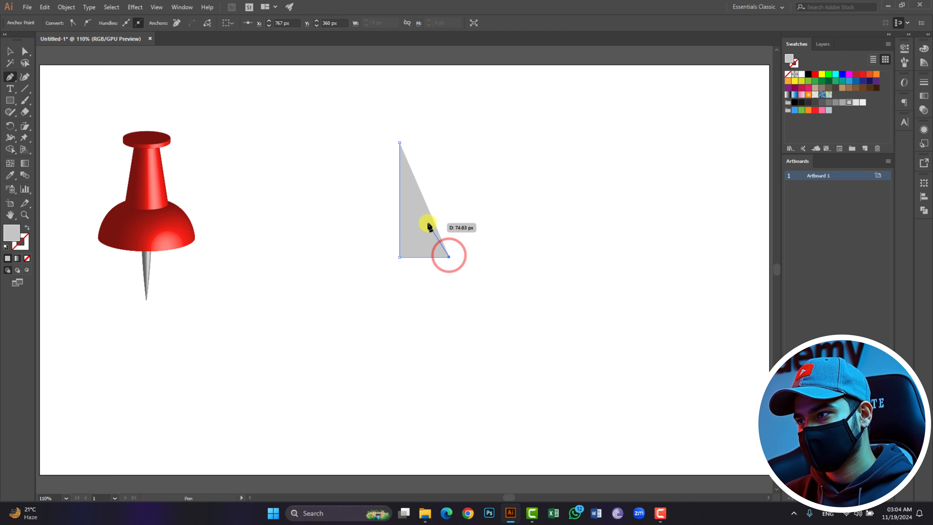
pyautogui.moveTo(423, 222); pyautogui.dragTo(399, 218)
pyautogui.click(424, 222)
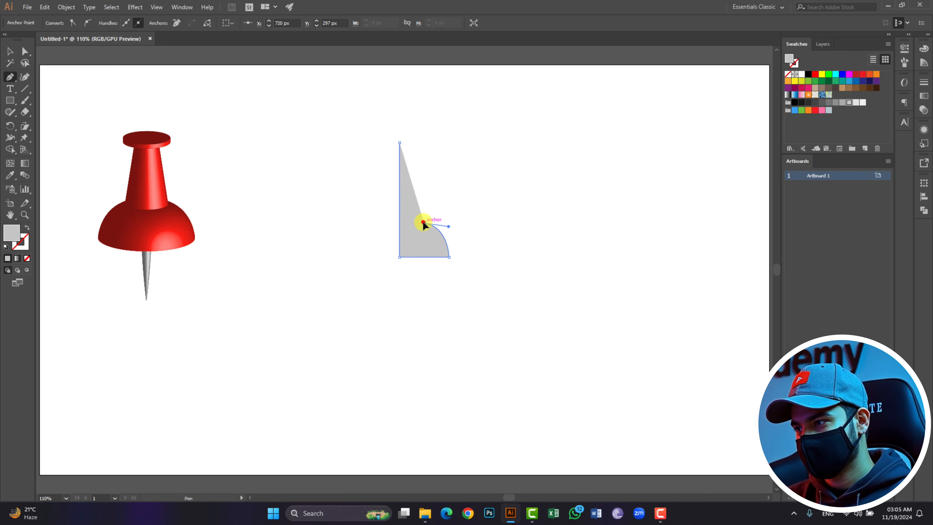
pyautogui.click(407, 142)
pyautogui.click(10, 51)
pyautogui.click(296, 270)
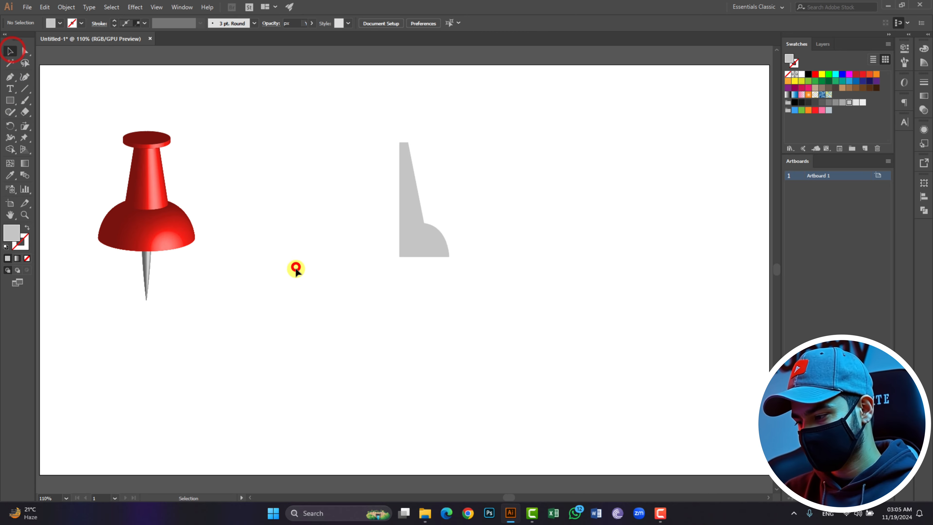
# - Draw a small rectangle about 53 by 11 px and move it onto the top of the head profile
pyautogui.click(10, 100)
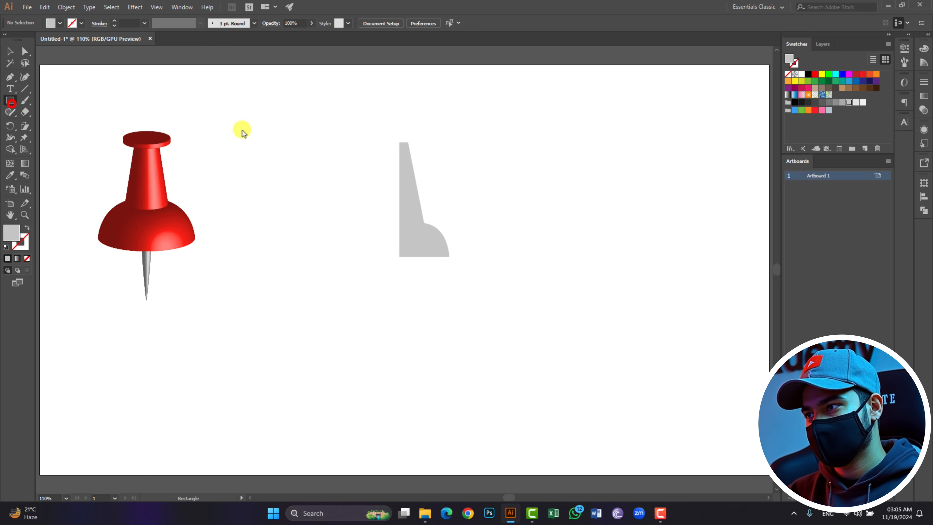
pyautogui.moveTo(448, 129); pyautogui.dragTo(480, 135)
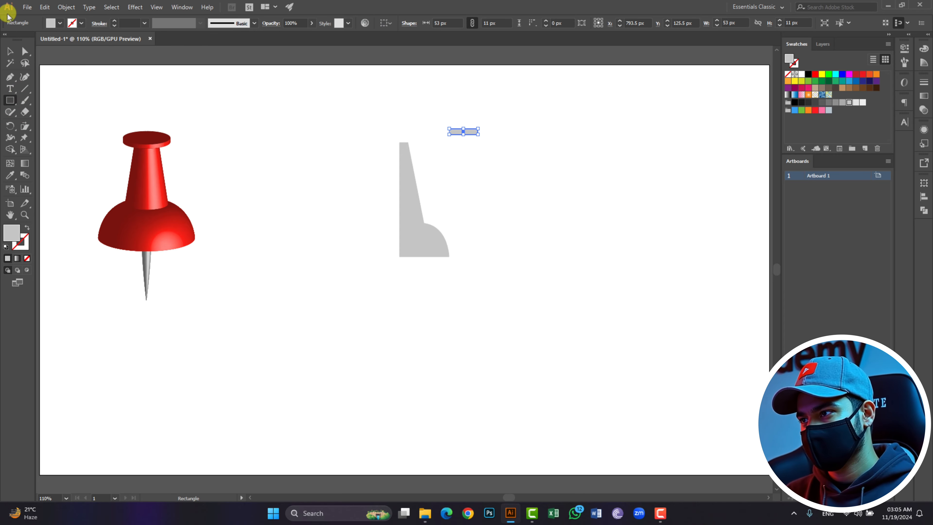
pyautogui.click(6, 54)
pyautogui.click(616, 229)
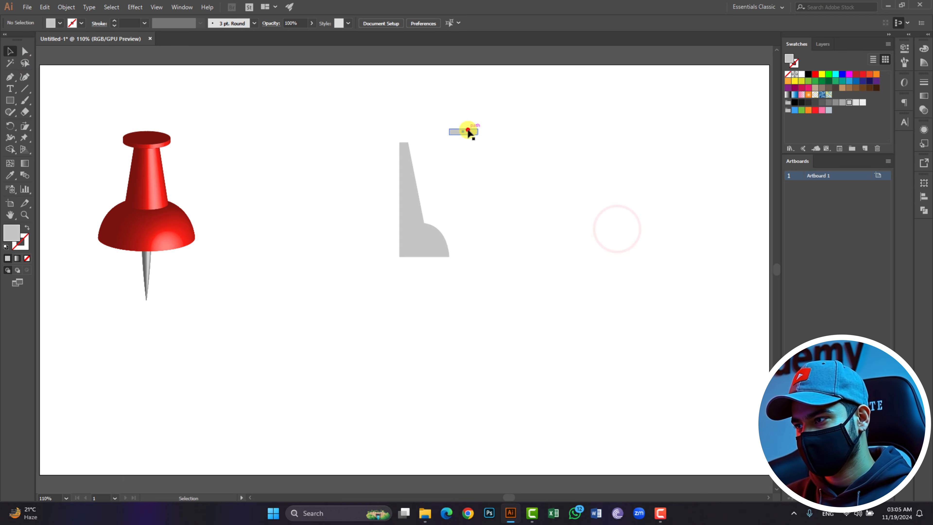
pyautogui.moveTo(466, 130); pyautogui.dragTo(420, 137)
pyautogui.click(471, 162)
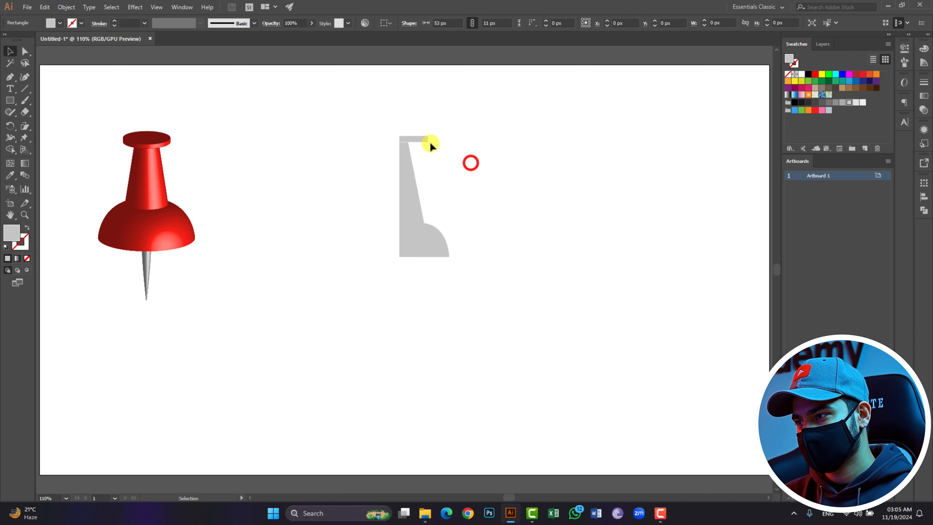
pyautogui.click(469, 228)
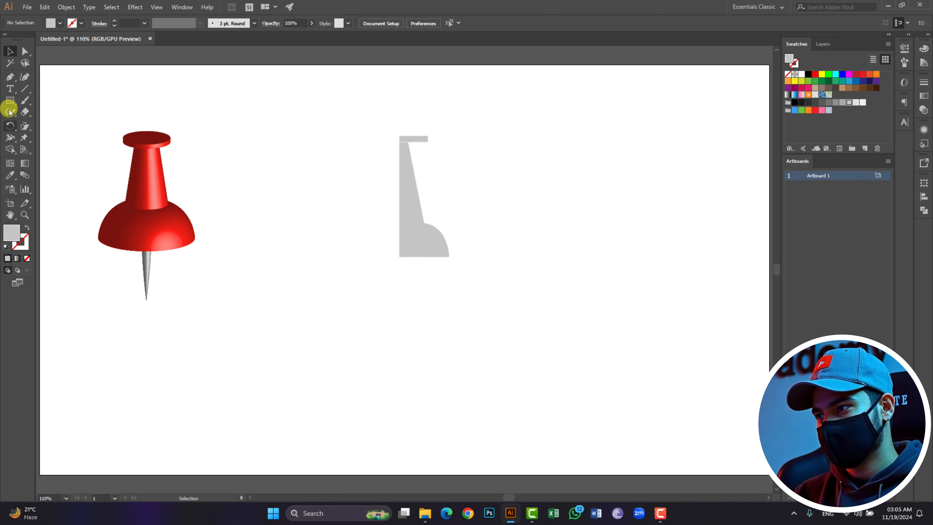
# - Draw the needle's thin tapered half-profile below the head with the Pen tool, closing the path
pyautogui.click(10, 79)
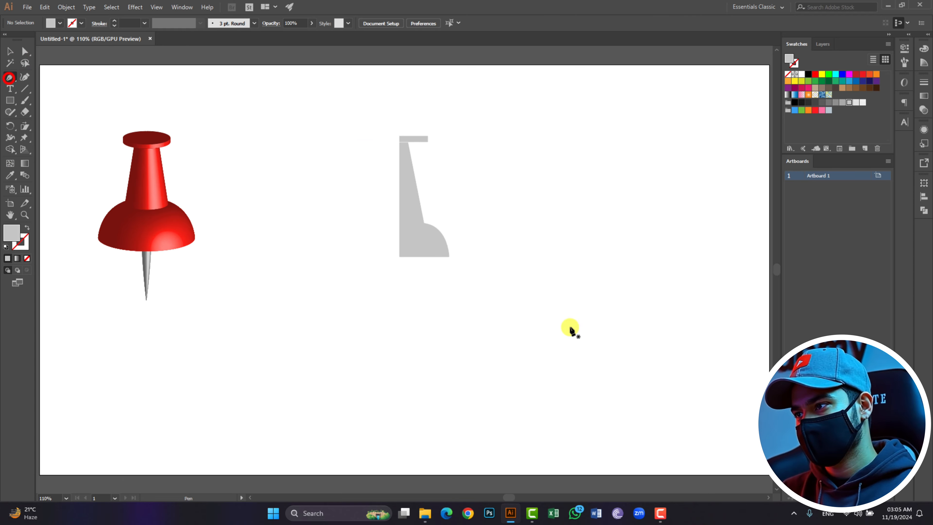
pyautogui.click(399, 272)
pyautogui.click(399, 270)
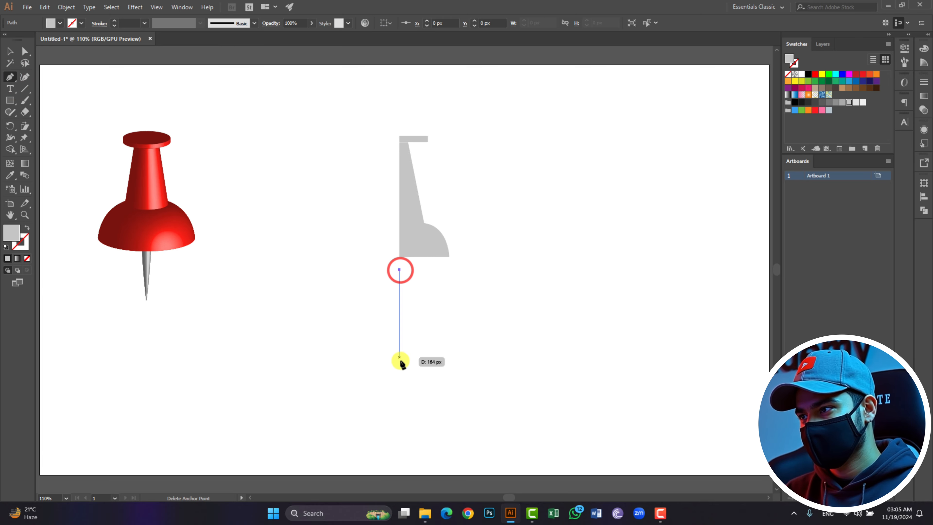
pyautogui.click(400, 333)
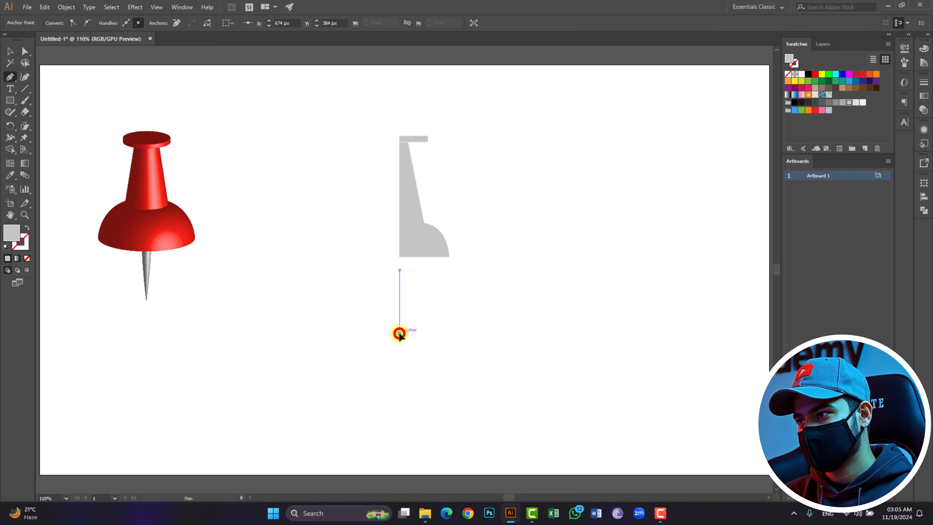
pyautogui.keyDown('alt'); pyautogui.scroll(3, 399, 333); pyautogui.keyUp('alt')
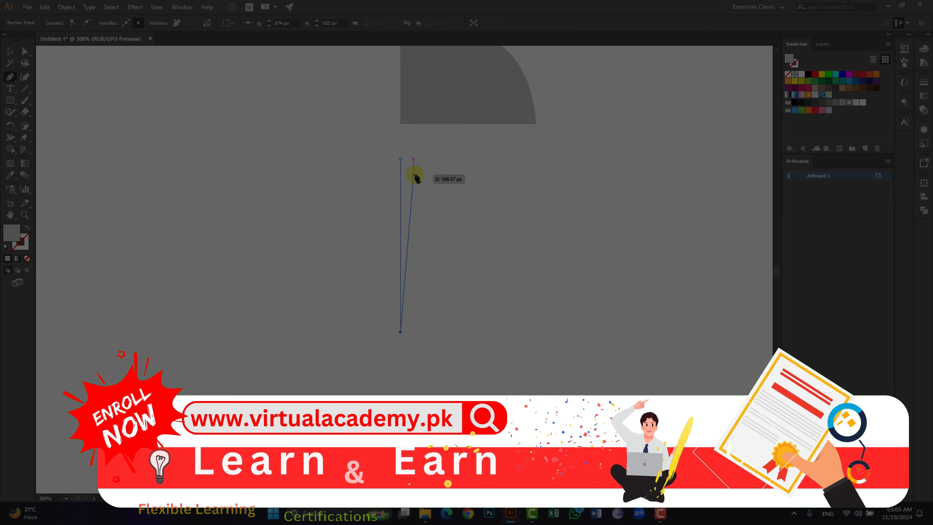
pyautogui.moveTo(415, 158); pyautogui.dragTo(415, 121)
pyautogui.scroll(3, 407, 113)
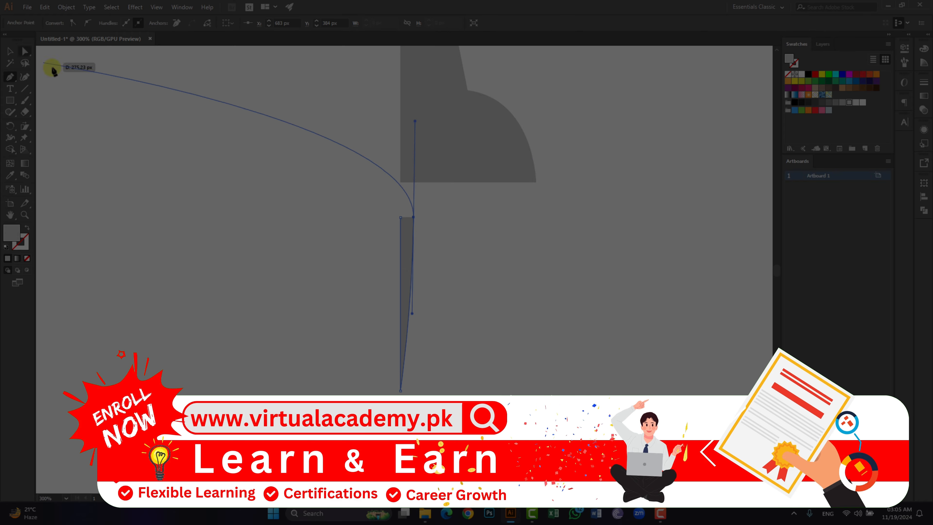
pyautogui.click(413, 218)
pyautogui.click(400, 218)
pyautogui.click(10, 51)
pyautogui.click(267, 194)
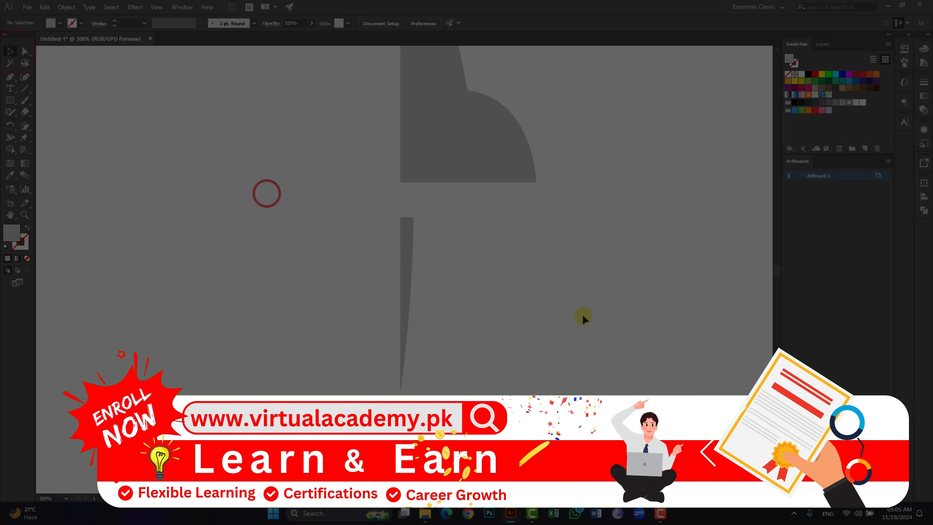
# - Resize the top rectangle to about 37 by 9 px and align it on the head profile's top edge
pyautogui.scroll(3, 583, 315)
pyautogui.scroll(-3, 583, 314)
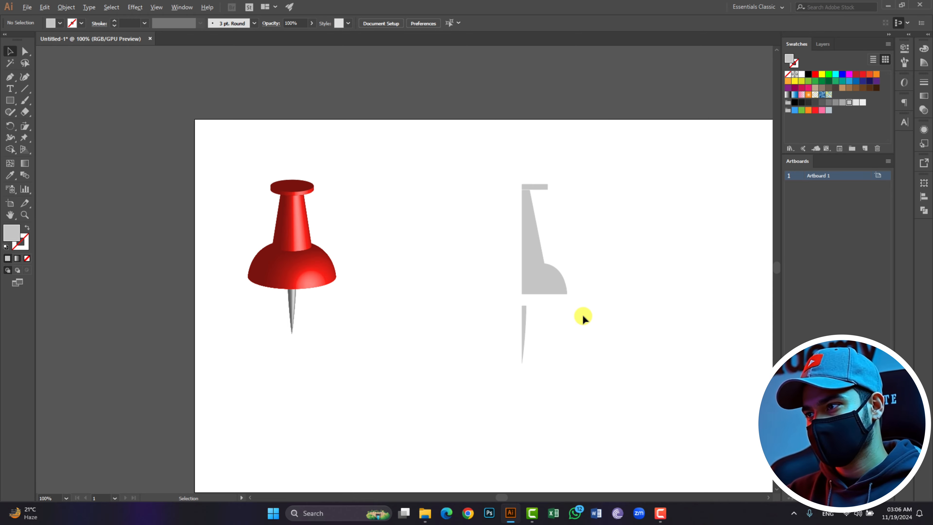
pyautogui.click(533, 188)
pyautogui.scroll(2, 537, 187)
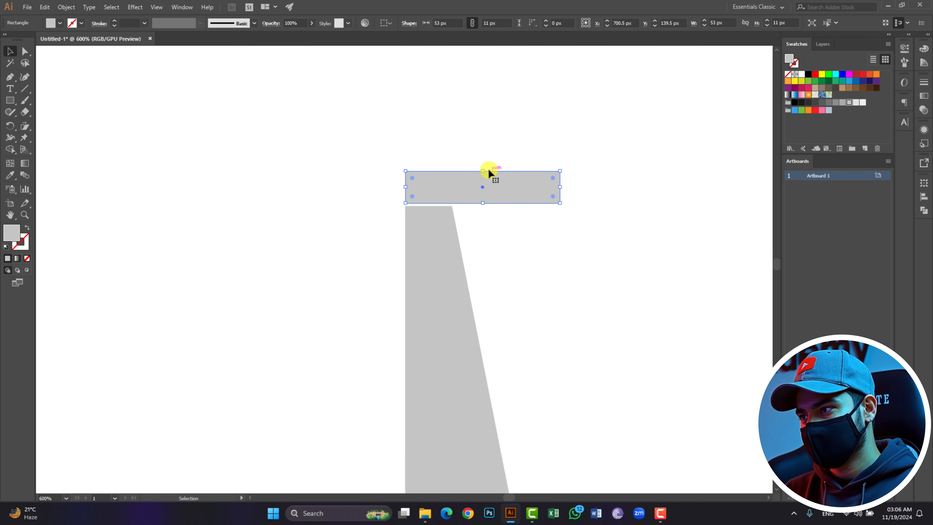
pyautogui.moveTo(482, 170); pyautogui.dragTo(482, 173)
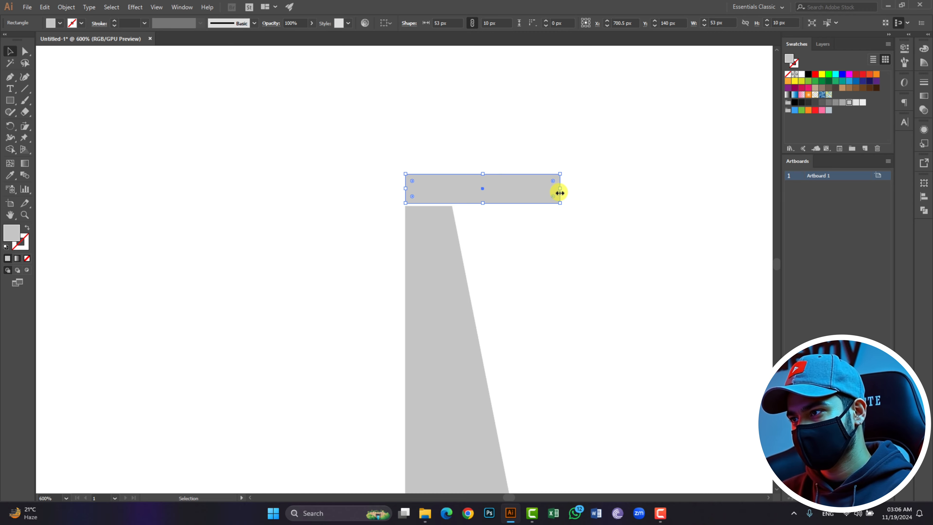
pyautogui.moveTo(559, 189); pyautogui.dragTo(525, 188)
pyautogui.click(585, 198)
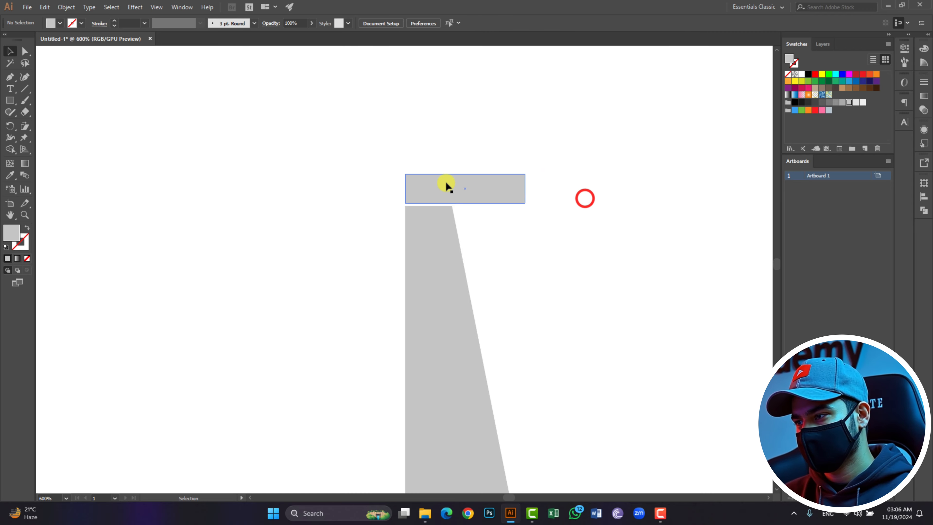
pyautogui.moveTo(461, 183); pyautogui.dragTo(462, 189)
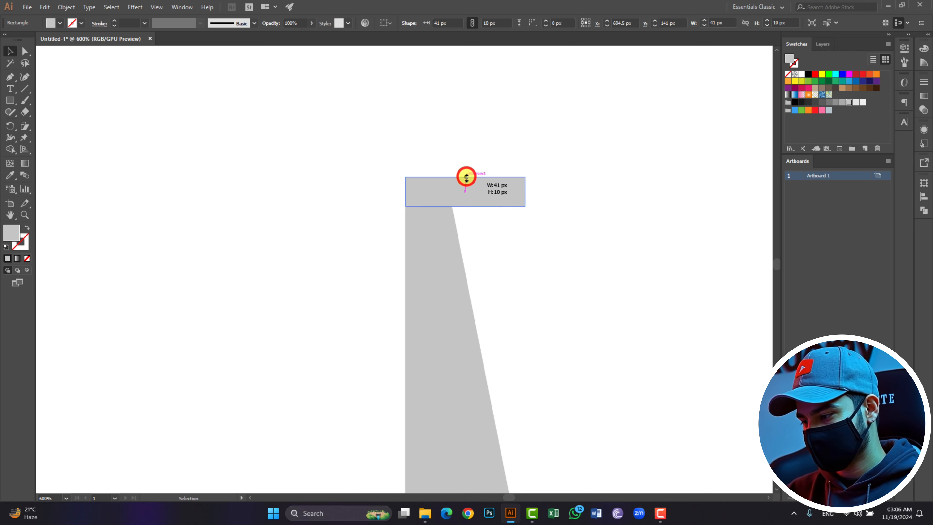
pyautogui.moveTo(466, 178); pyautogui.dragTo(467, 179)
pyautogui.click(557, 195)
pyautogui.click(514, 193)
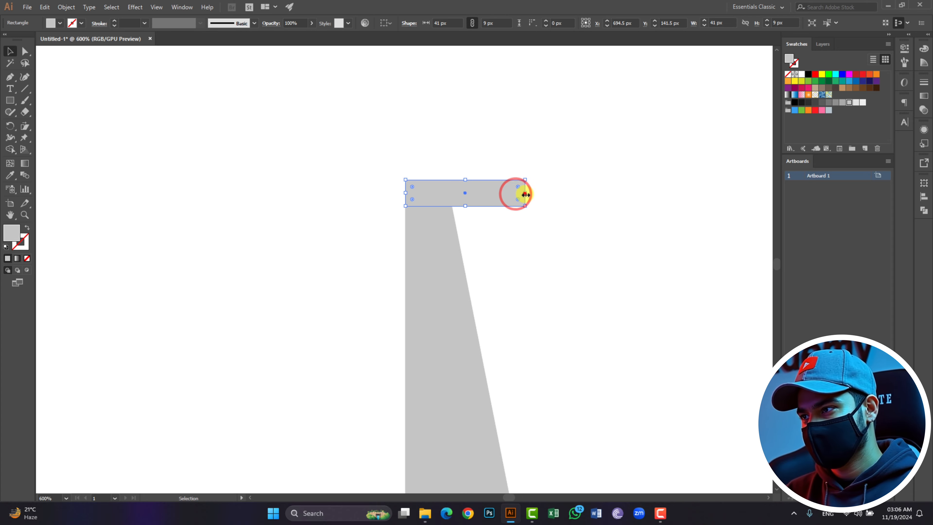
pyautogui.moveTo(526, 194); pyautogui.dragTo(513, 194)
pyautogui.click(561, 193)
pyautogui.click(455, 185)
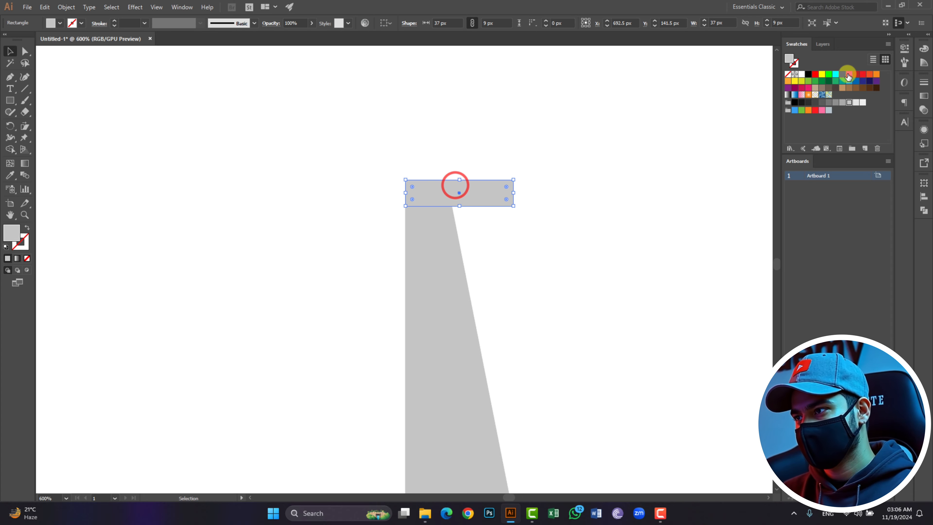
# - Fill the top rectangle and the head profile with red
pyautogui.click(815, 74)
pyautogui.click(427, 316)
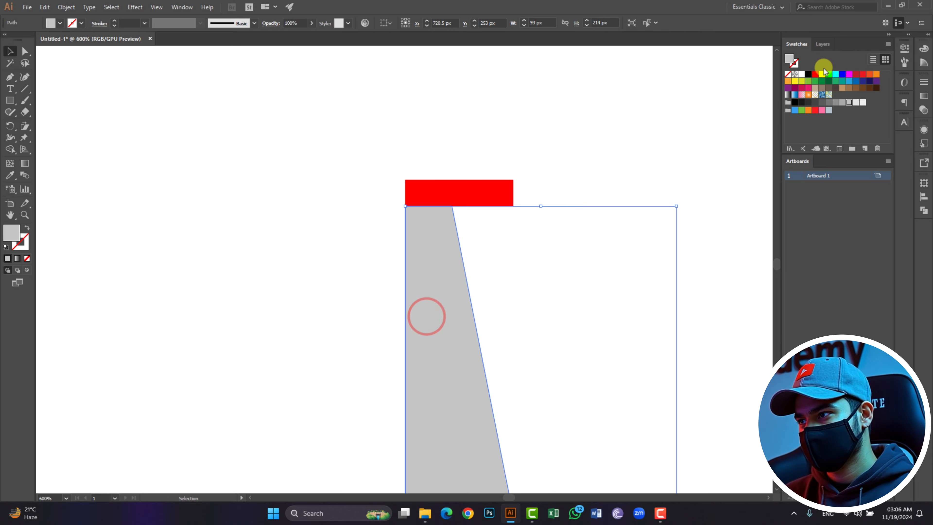
pyautogui.click(815, 74)
pyautogui.click(594, 133)
pyautogui.hotkey('ctrl', '1')
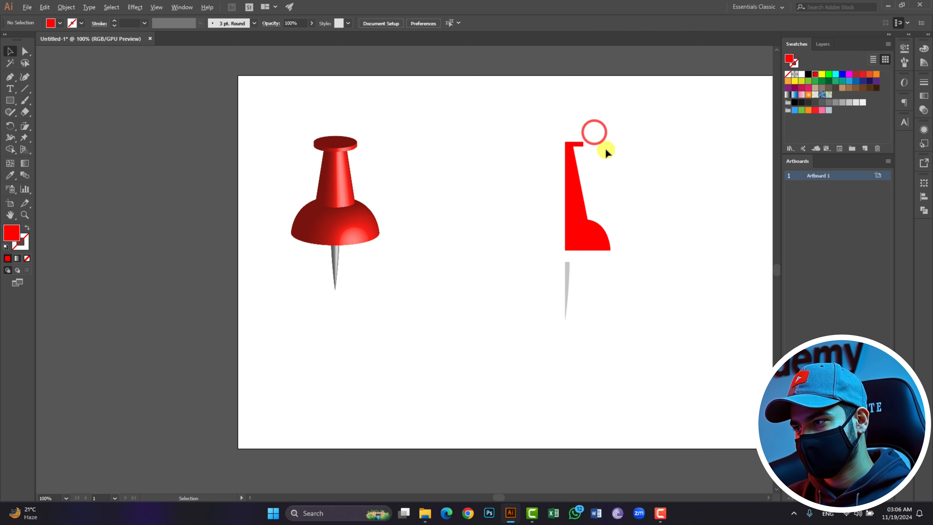
# - Move the needle profile up about 24 px so it meets the head's base
pyautogui.scroll(2, 567, 273)
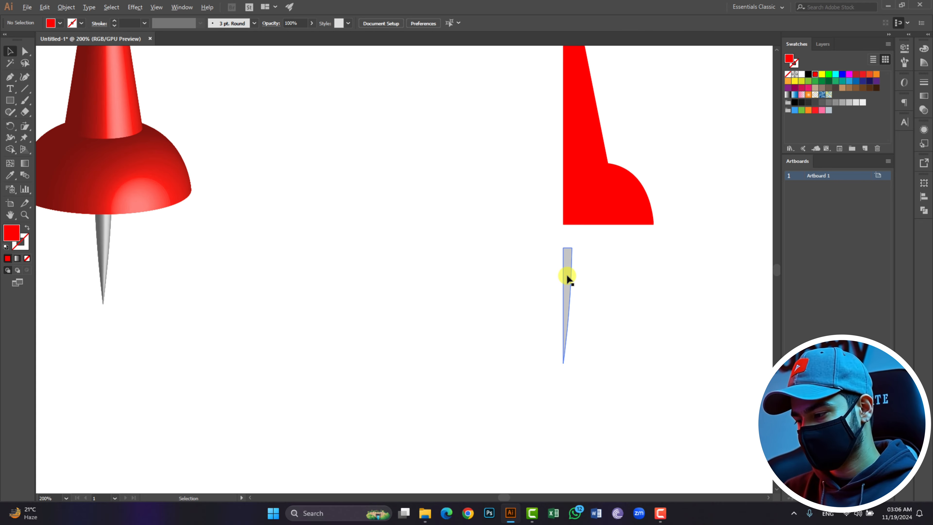
pyautogui.moveTo(567, 276); pyautogui.dragTo(566, 252)
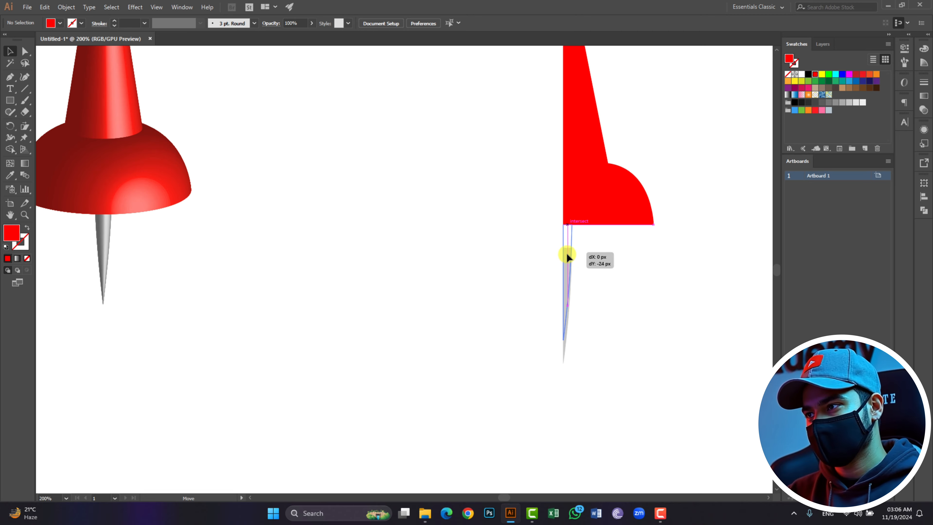
pyautogui.click(613, 259)
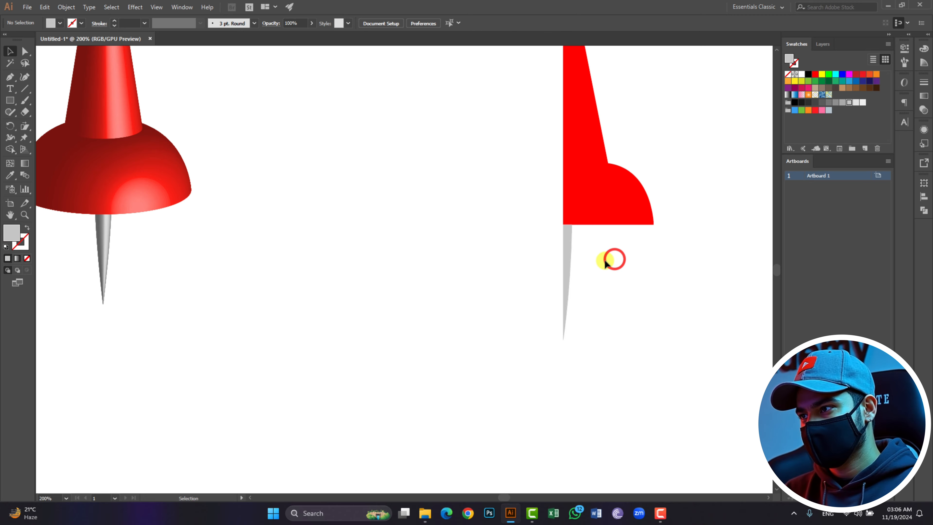
pyautogui.click(561, 254)
pyautogui.click(656, 268)
pyautogui.click(567, 231)
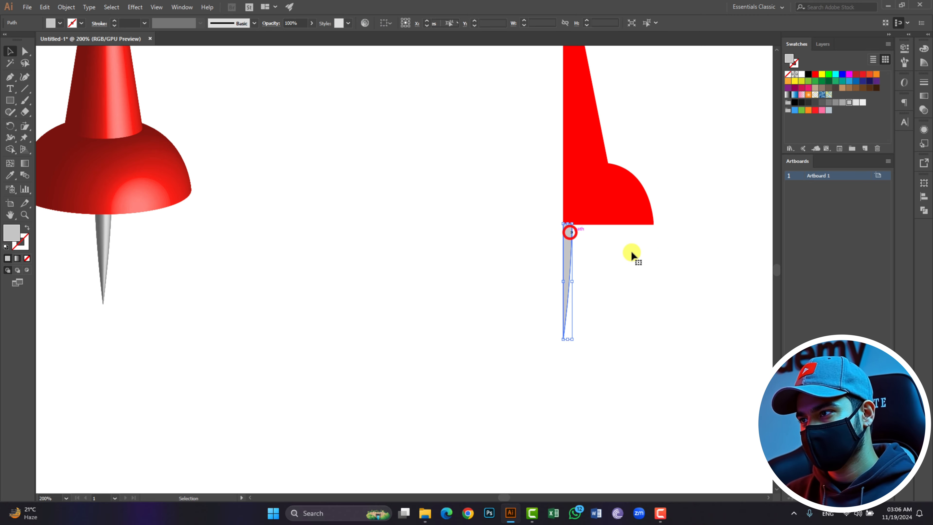
pyautogui.scroll(3, 630, 250)
pyautogui.moveTo(504, 72); pyautogui.dragTo(639, 410)
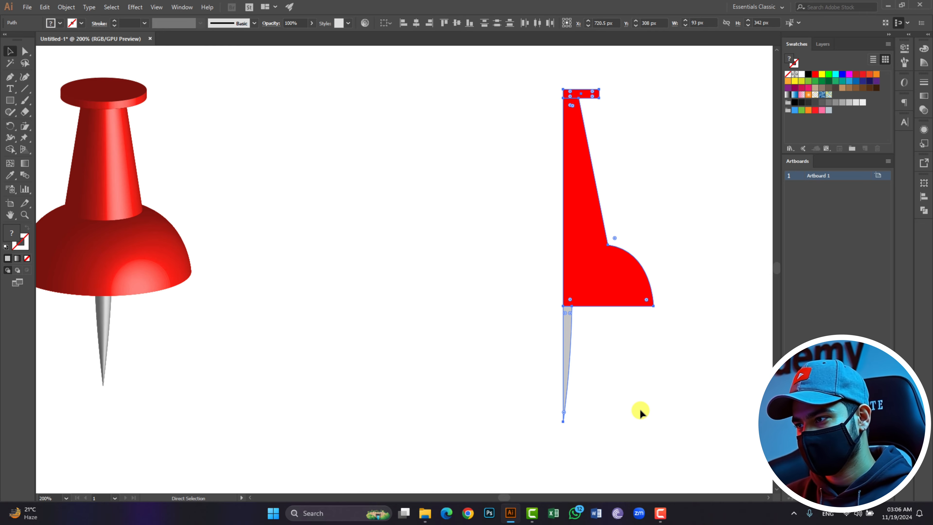
pyautogui.click(683, 361)
# - Delete the reference pushpin image
pyautogui.click(124, 235)
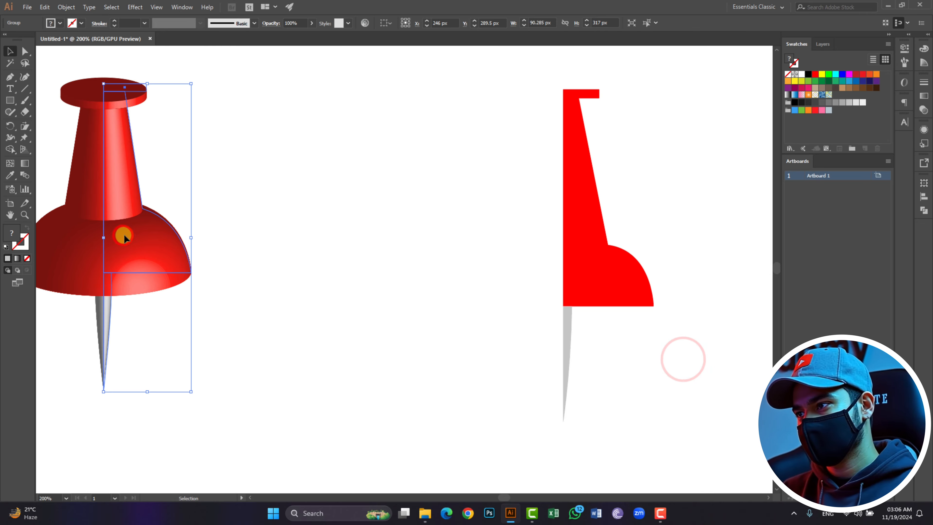
pyautogui.press('Delete')
pyautogui.scroll(1, 382, 228)
pyautogui.hotkey('ctrl', '-')
pyautogui.scroll(1, 435, 239)
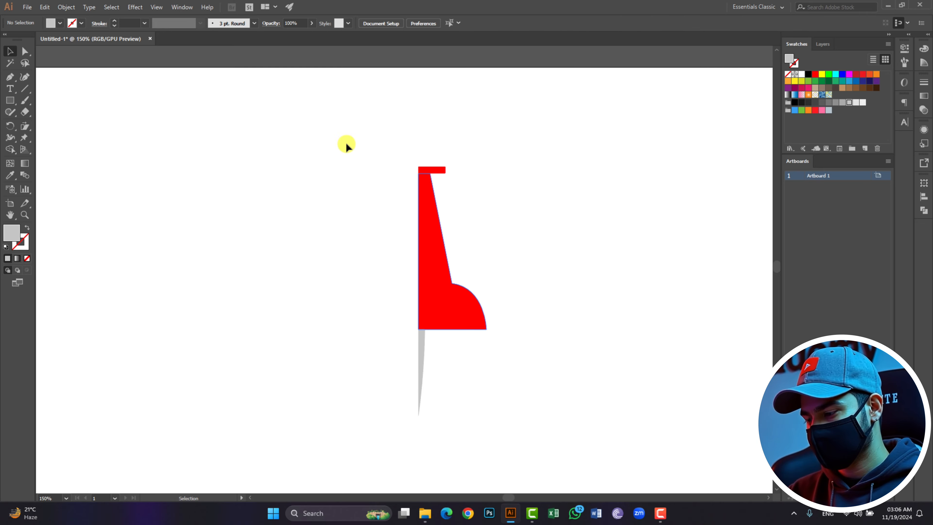
pyautogui.moveTo(339, 131); pyautogui.dragTo(510, 436)
pyautogui.hotkey('ctrl', '-')
pyautogui.moveTo(427, 166); pyautogui.dragTo(445, 196)
pyautogui.click(538, 220)
pyautogui.click(279, 89)
pyautogui.hotkey('ctrl', 'a')
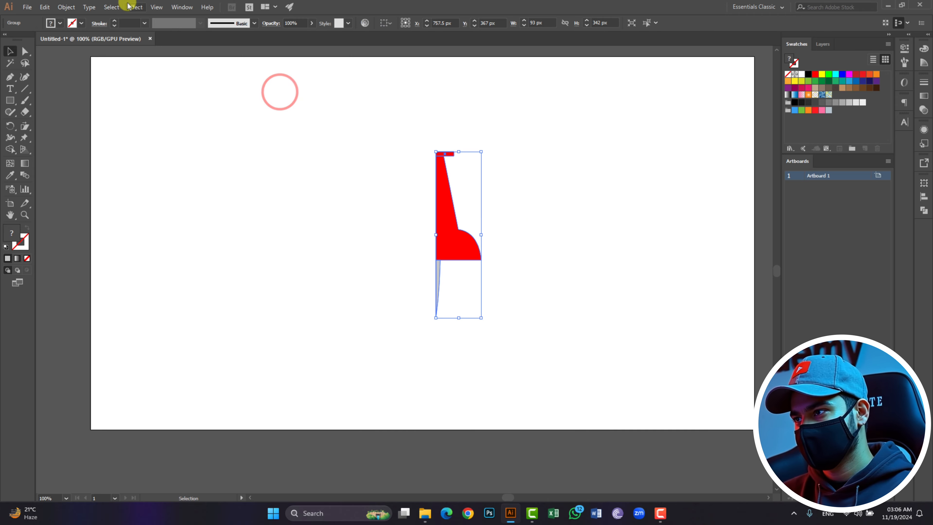
pyautogui.click(135, 7)
pyautogui.click(150, 63)
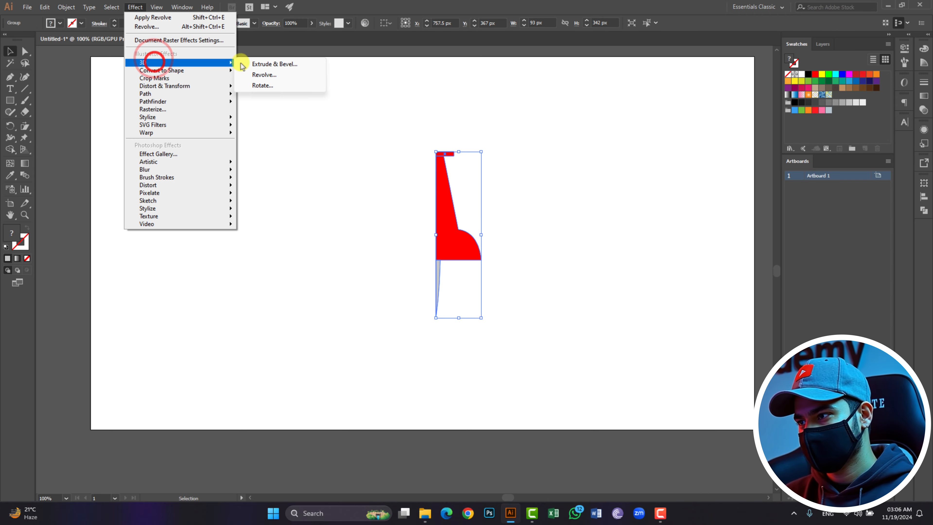
pyautogui.click(269, 77)
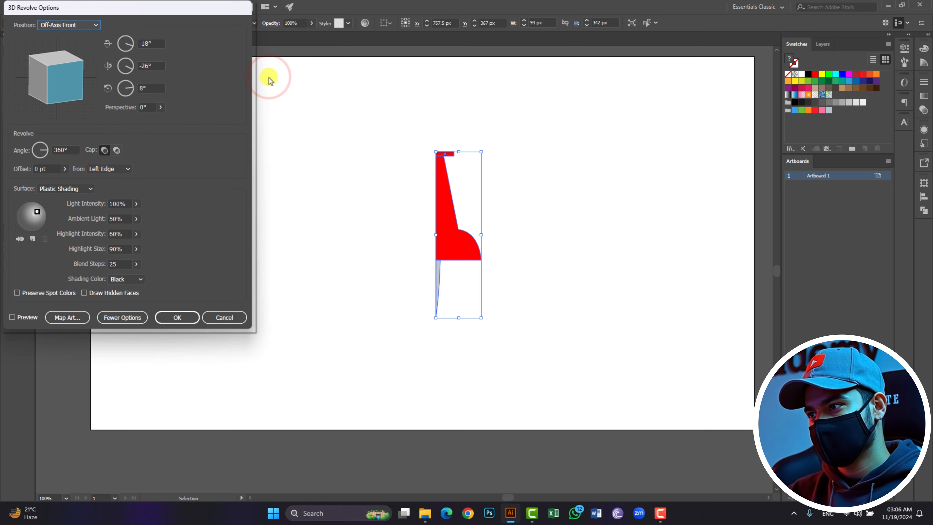
pyautogui.click(29, 317)
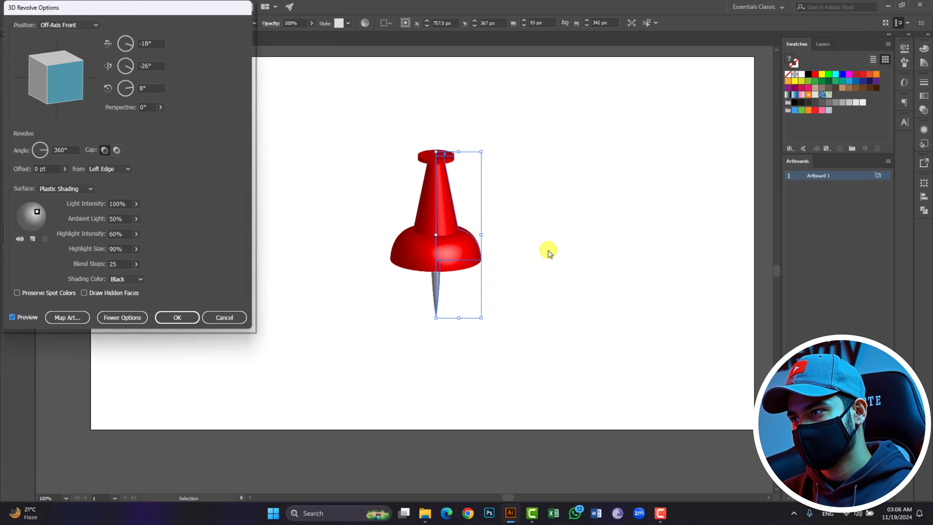
pyautogui.click(224, 318)
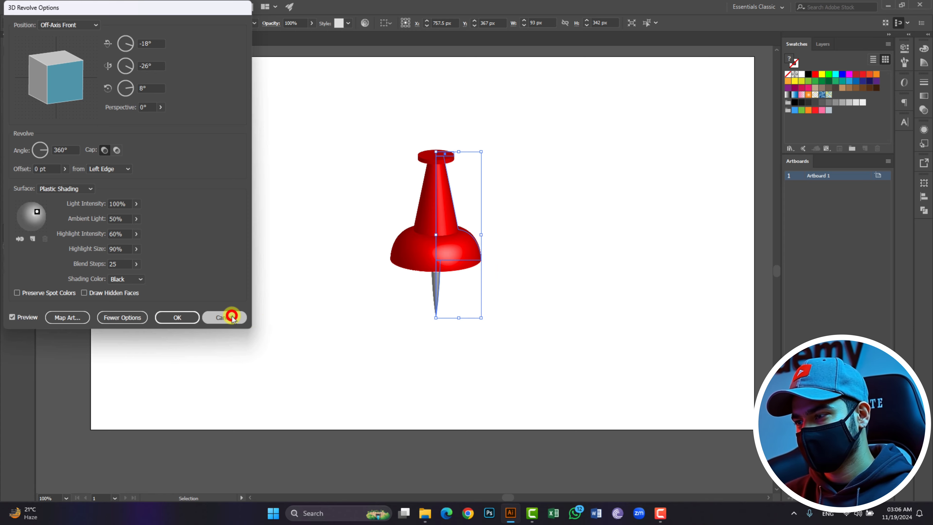
# - Ungroup the pushpin's profile shapes
pyautogui.click(476, 338)
pyautogui.click(438, 290)
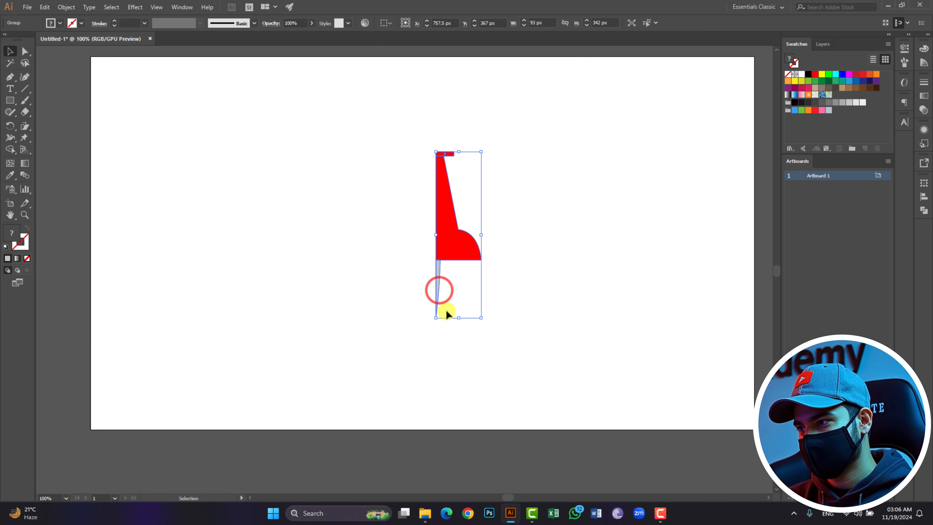
pyautogui.rightClick(445, 199)
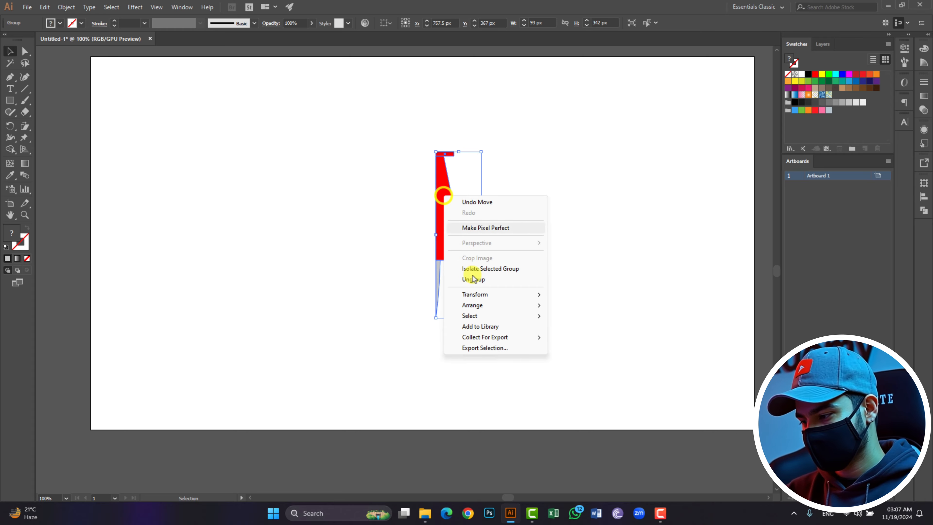
pyautogui.click(473, 278)
pyautogui.click(557, 288)
# - Lengthen the needle profile by extending its bottom point further downward
pyautogui.click(441, 278)
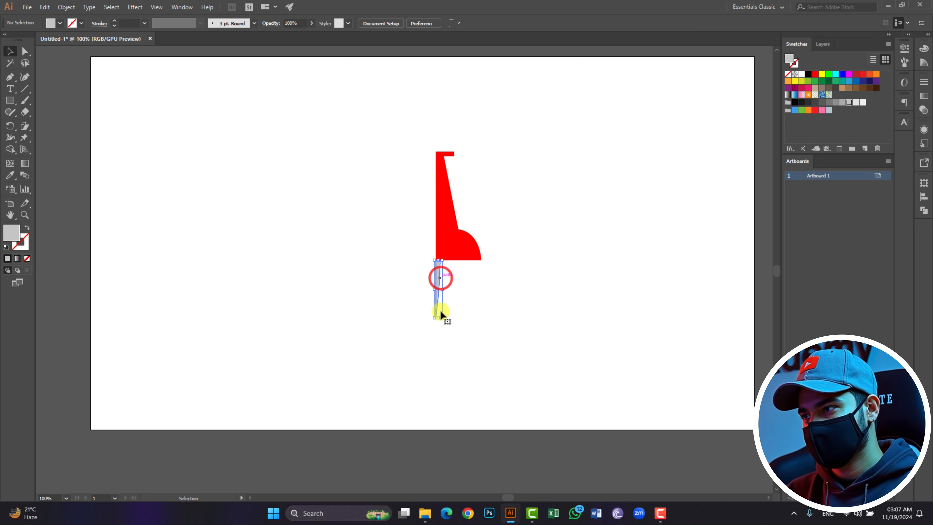
pyautogui.scroll(4, 438, 316)
pyautogui.scroll(2, 439, 316)
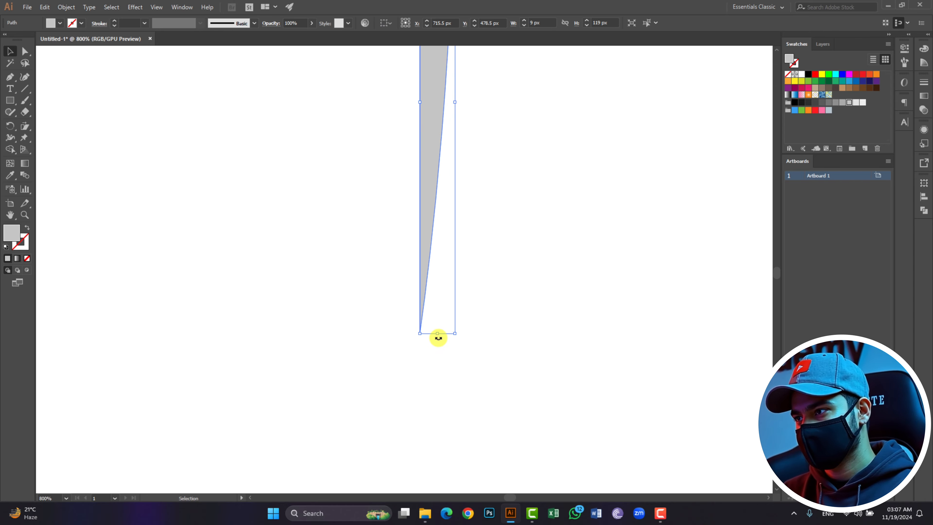
pyautogui.moveTo(439, 334); pyautogui.dragTo(440, 430)
pyautogui.click(561, 355)
pyautogui.scroll(-3, 561, 357)
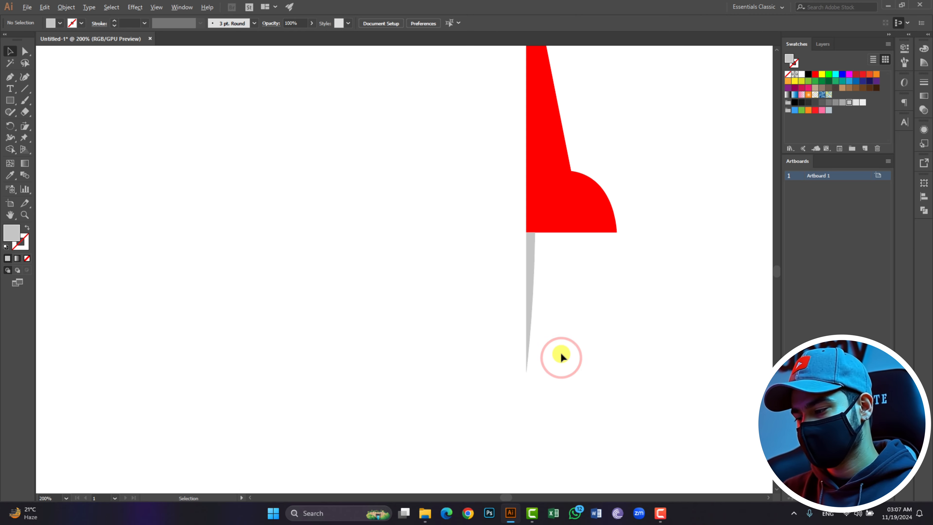
# - Select all the profile shapes and group them together
pyautogui.scroll(2, 448, 121)
pyautogui.moveTo(481, 64); pyautogui.dragTo(575, 390)
pyautogui.click(135, 6)
pyautogui.click(165, 59)
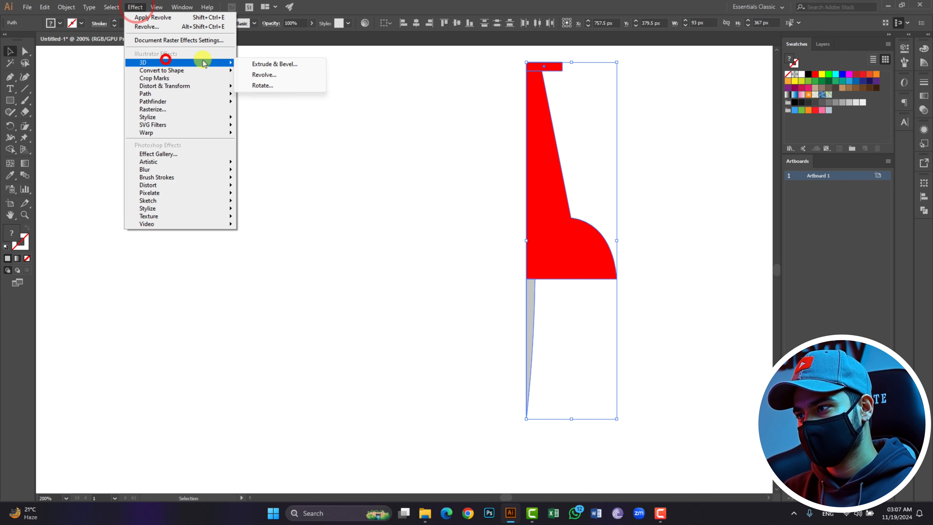
pyautogui.moveTo(341, 136); pyautogui.dragTo(368, 165)
pyautogui.moveTo(437, 81); pyautogui.dragTo(573, 370)
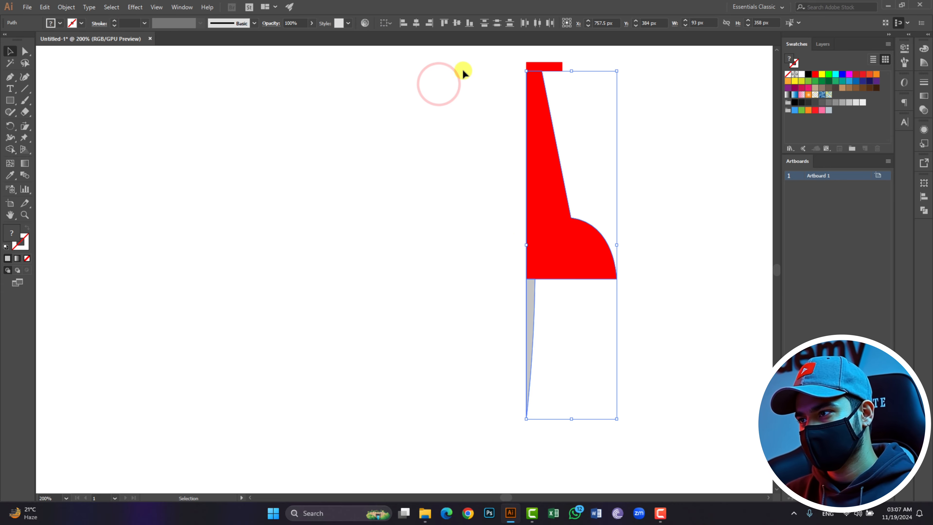
pyautogui.moveTo(467, 57); pyautogui.dragTo(647, 335)
pyautogui.hotkey('ctrl', 'g')
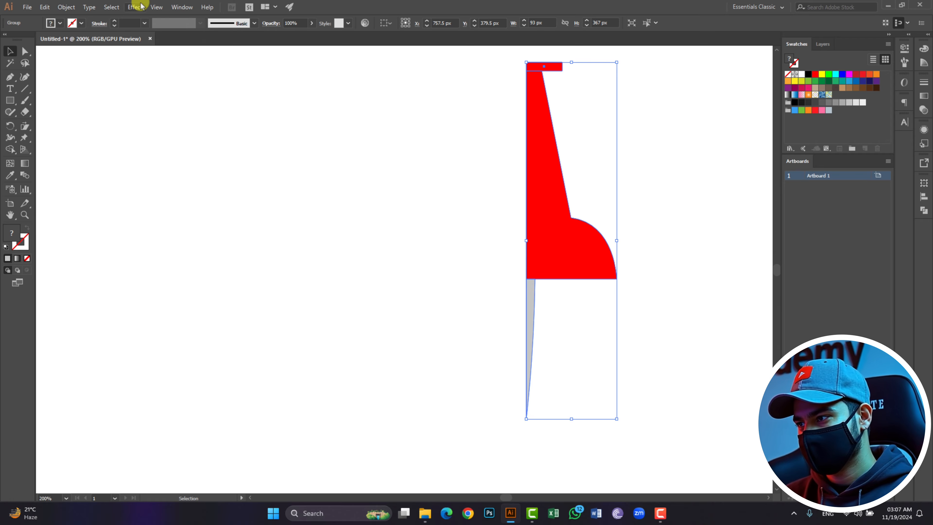
# - Apply a 3D Revolve effect to the group with preview on and move the light source to the upper left
pyautogui.click(135, 6)
pyautogui.moveTo(158, 63)
pyautogui.click(270, 76)
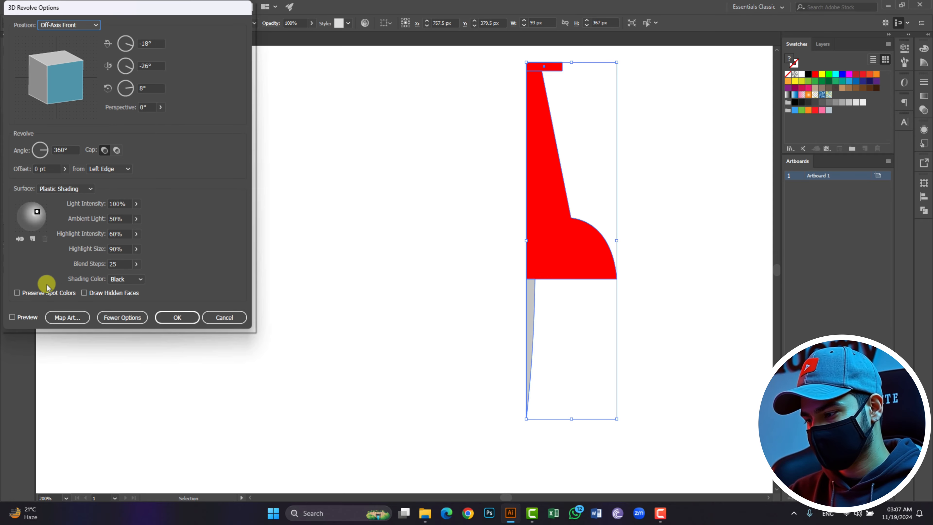
pyautogui.click(12, 317)
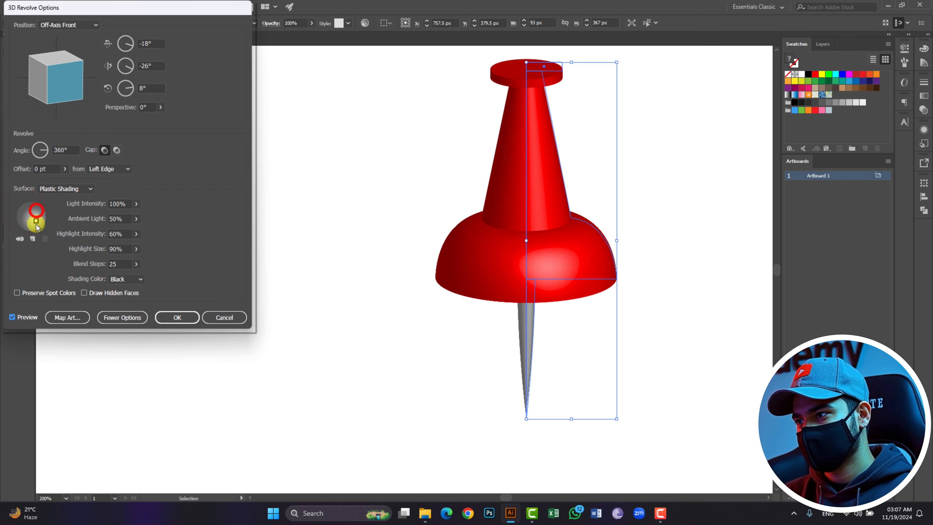
pyautogui.moveTo(36, 222); pyautogui.dragTo(17, 214)
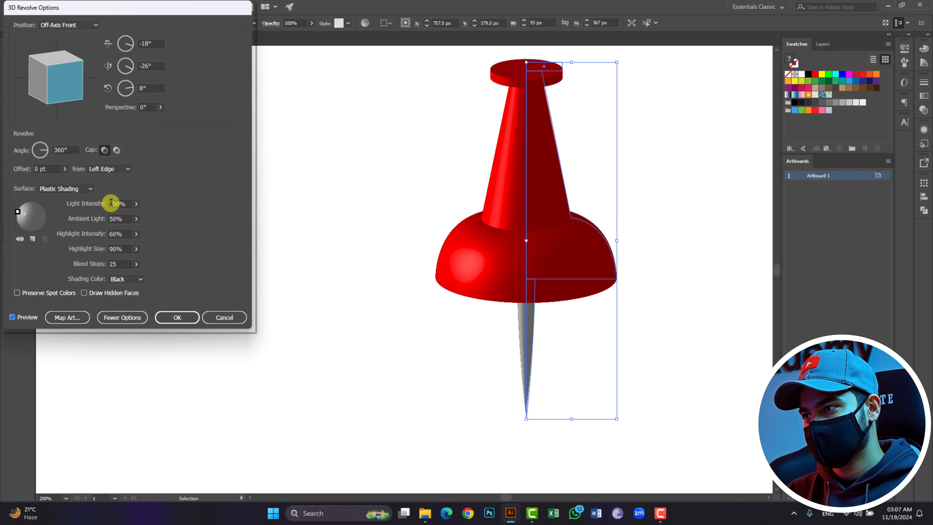
# - Set the revolve's highlight intensity to 54%
pyautogui.click(122, 205)
pyautogui.scroll(-7, 122, 205)
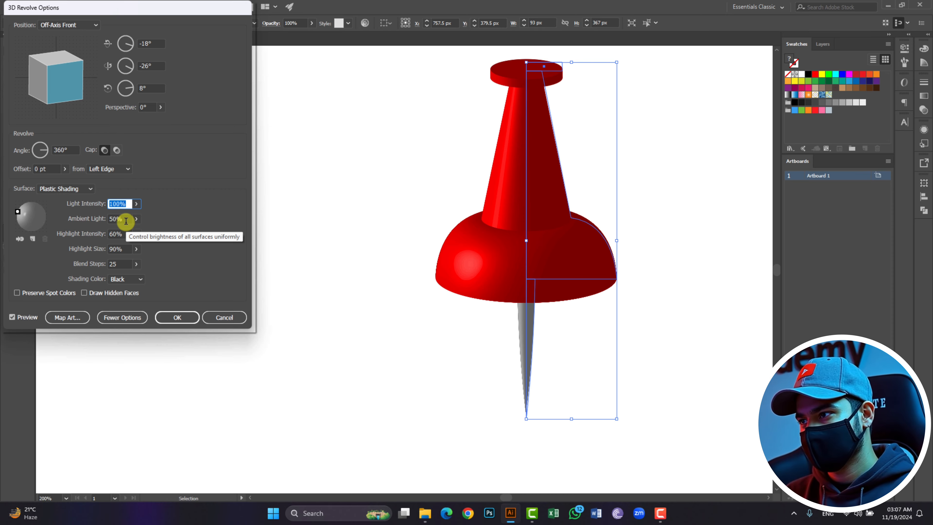
pyautogui.click(124, 220)
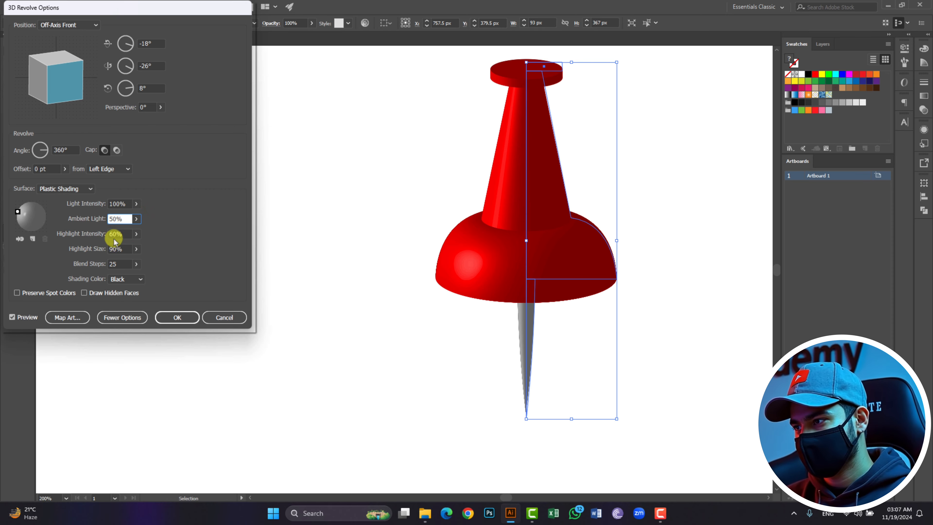
pyautogui.click(124, 233)
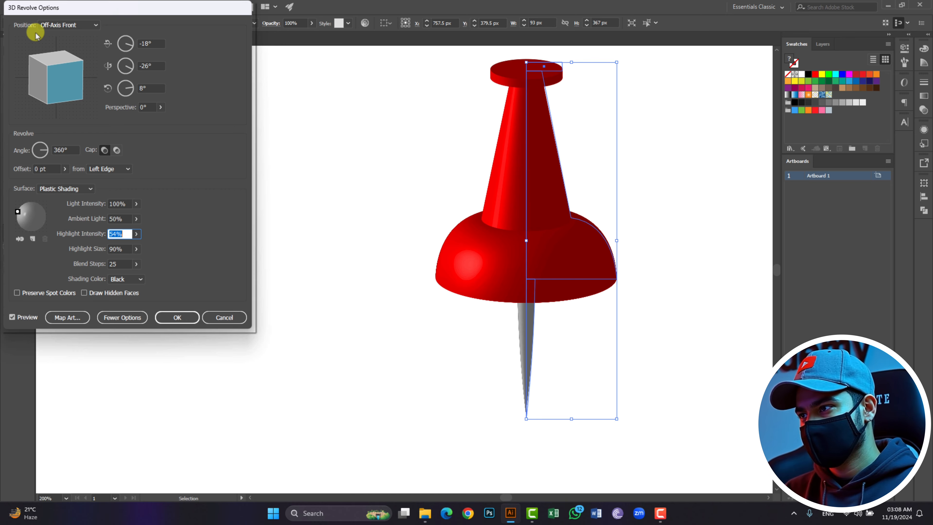
# - Try the Off-Axis Back position, return to Off-Axis Front, and confirm the 3D Revolve
pyautogui.click(75, 26)
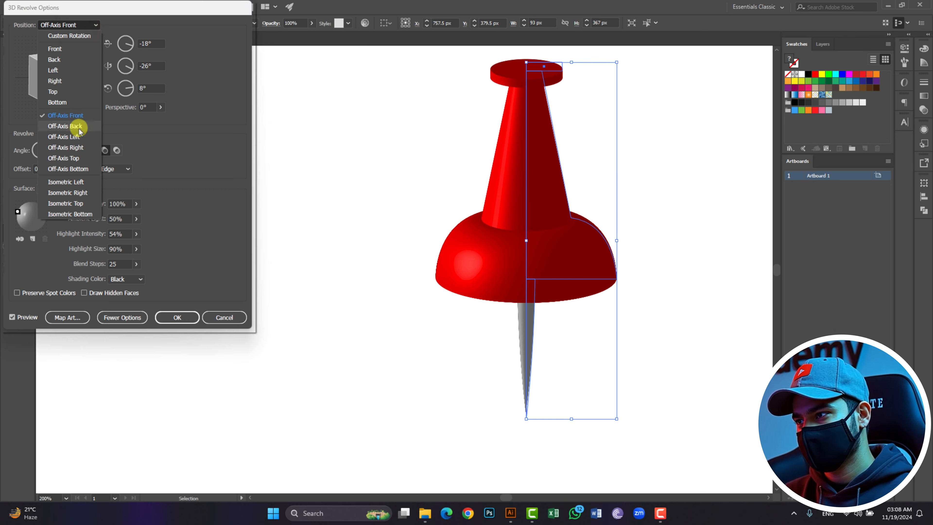
pyautogui.click(78, 127)
pyautogui.click(85, 25)
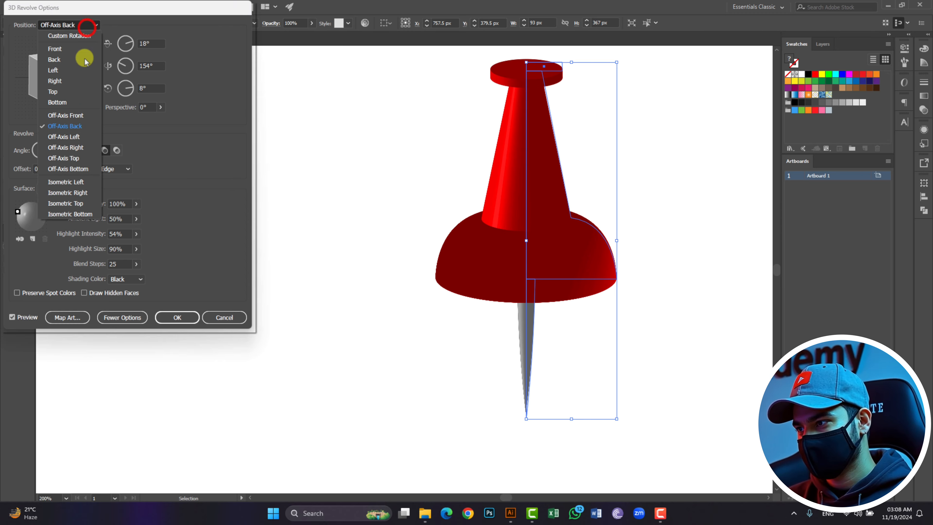
pyautogui.click(89, 116)
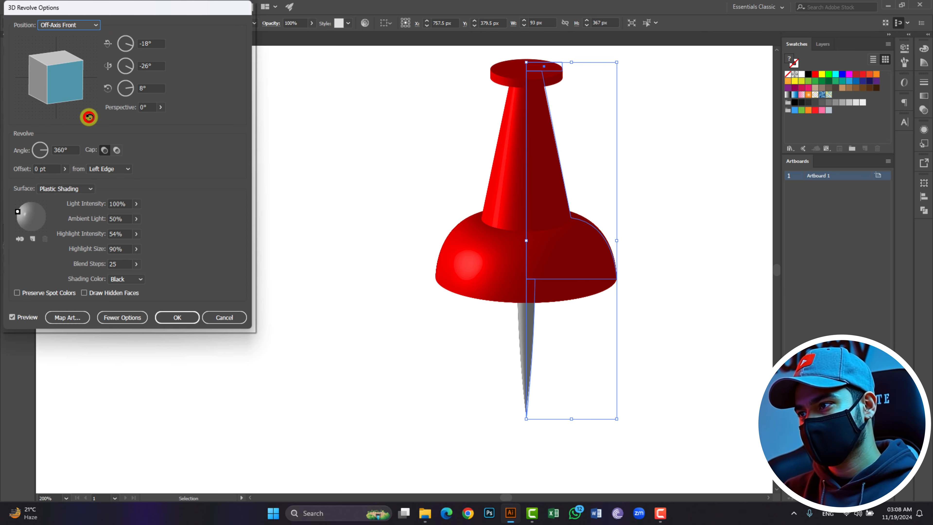
pyautogui.click(167, 318)
# - Move the revolved pushpin about 40 px to the left
pyautogui.click(483, 328)
pyautogui.moveTo(550, 252); pyautogui.dragTo(477, 269)
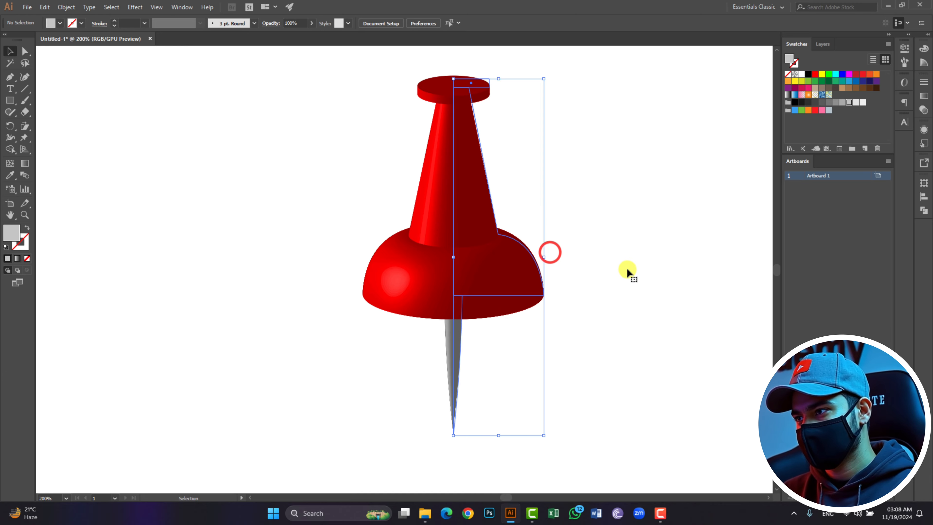
pyautogui.click(627, 270)
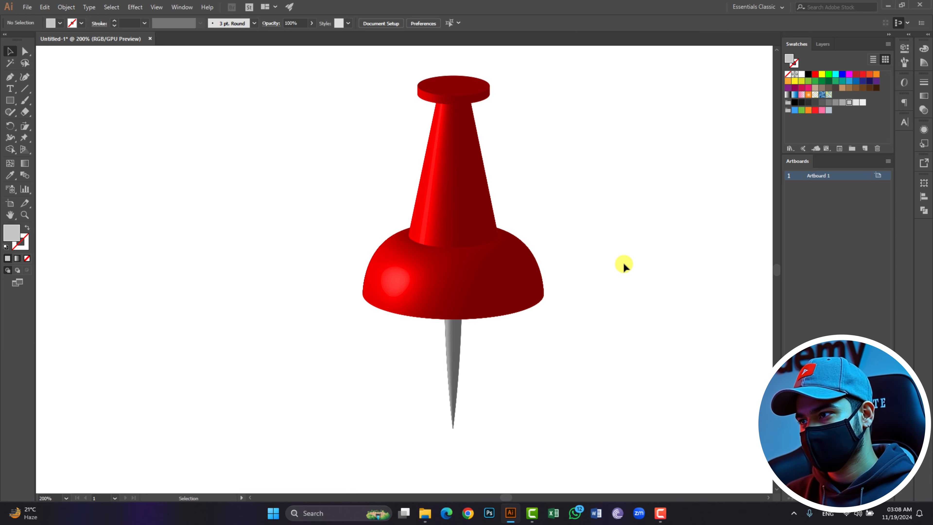